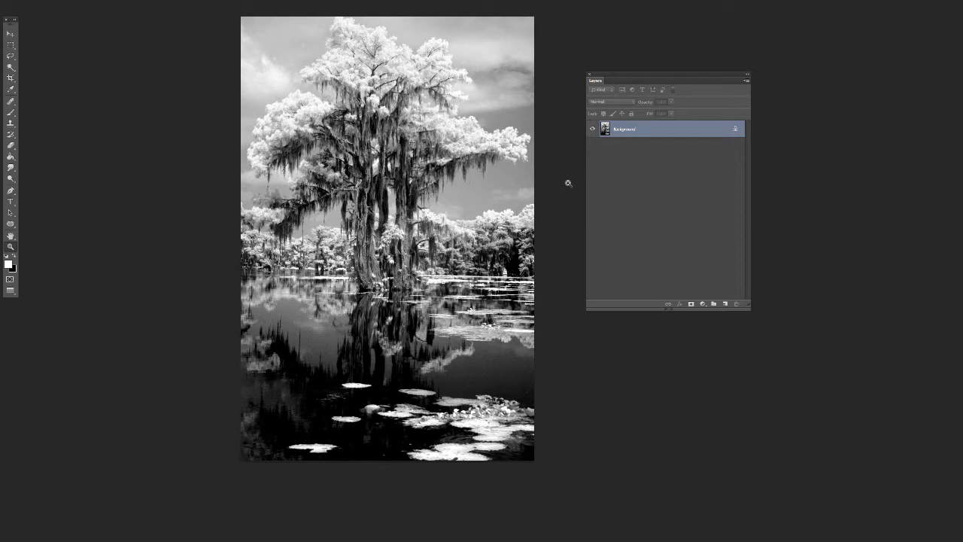
# - Zoom and pan to inspect the swamp-tree photo, and nudge the Layers panel
pyautogui.click(562, 243)
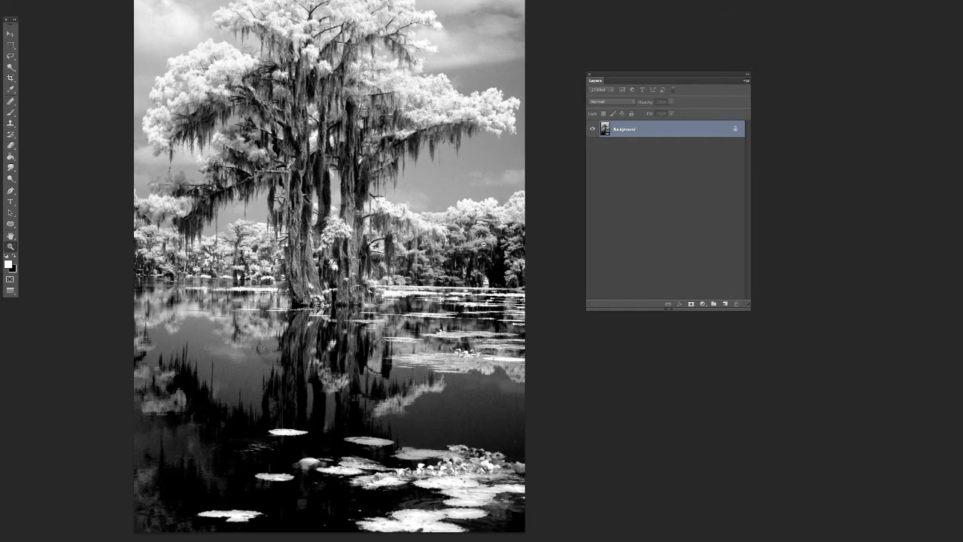
pyautogui.keyDown('alt'); pyautogui.click(483, 243); pyautogui.keyUp('alt')
pyautogui.keyDown('alt'); pyautogui.click(460, 237); pyautogui.keyUp('alt')
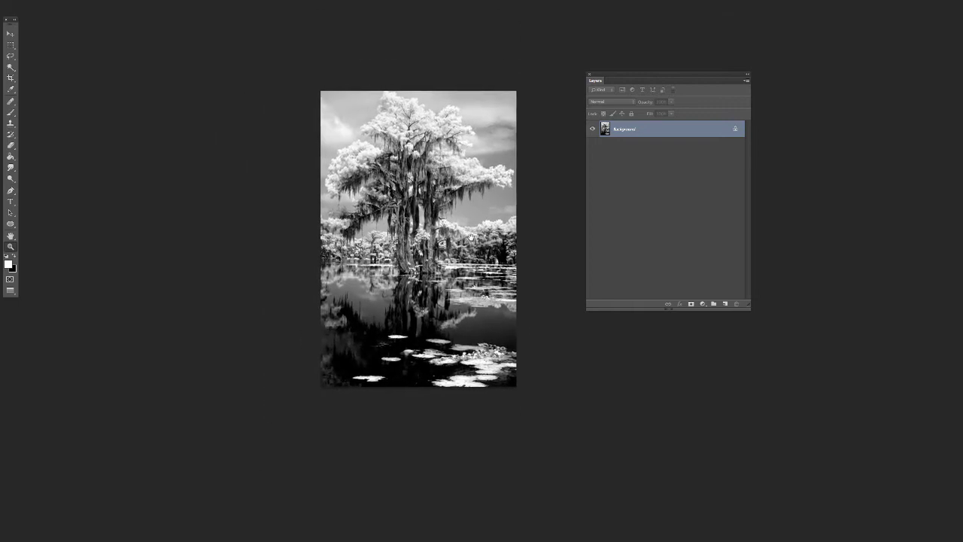
pyautogui.click(462, 243)
pyautogui.moveTo(454, 247); pyautogui.dragTo(477, 272)
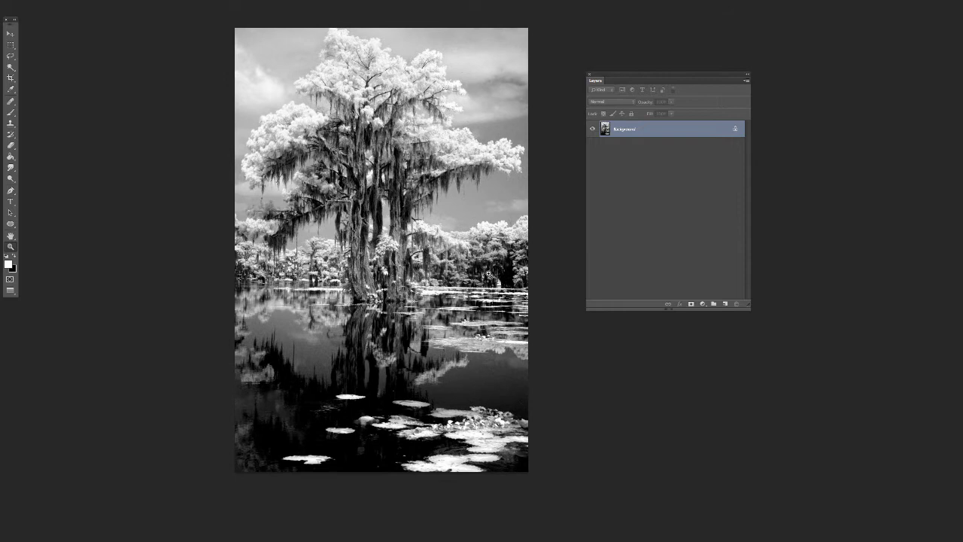
pyautogui.moveTo(631, 78); pyautogui.dragTo(621, 79)
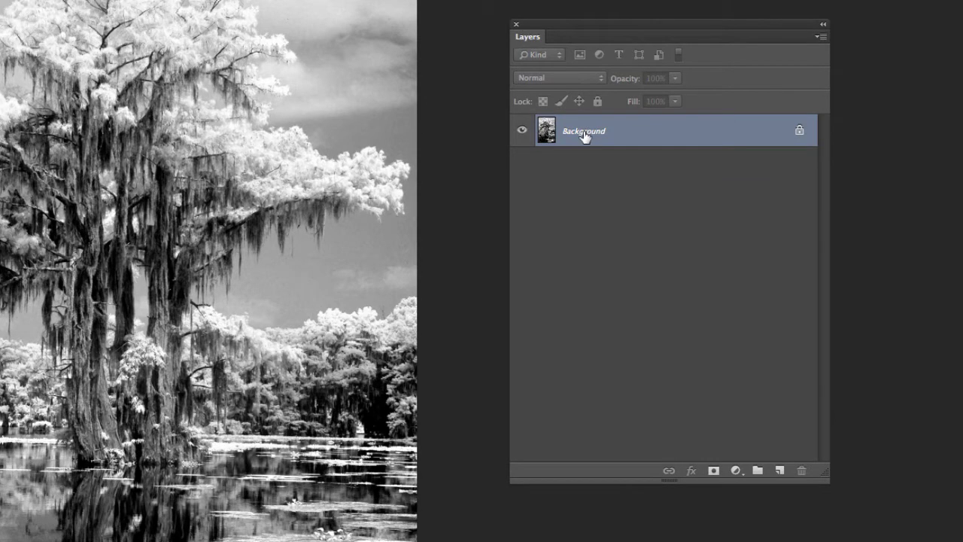
# - Rename the Background layer to 'image' and place a new empty Layer 1 beneath it
pyautogui.doubleClick(583, 134)
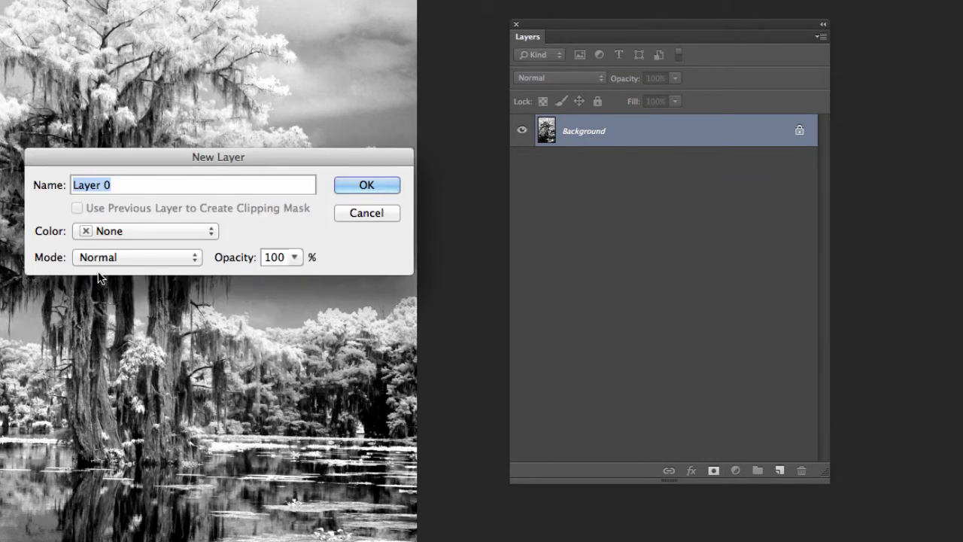
pyautogui.write('image')
pyautogui.press('Return')
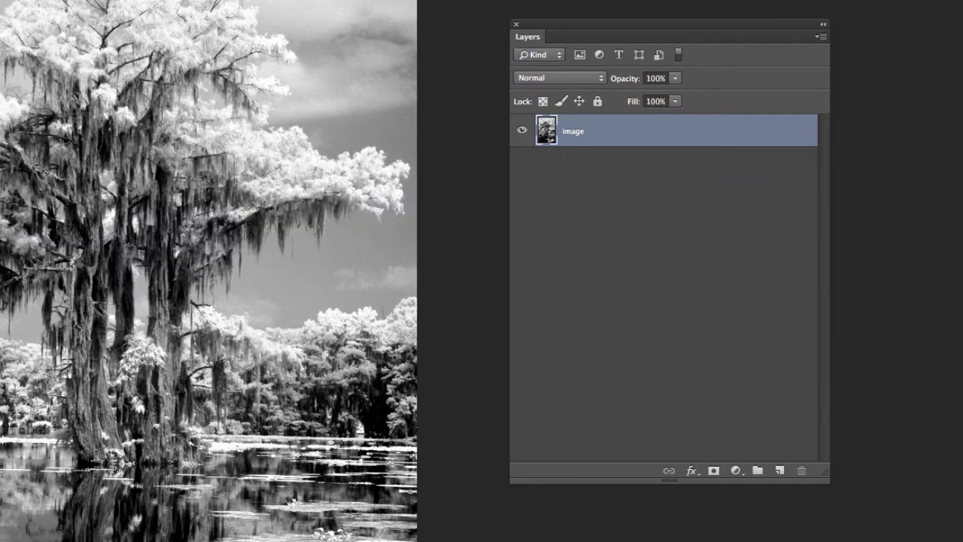
pyautogui.click(780, 471)
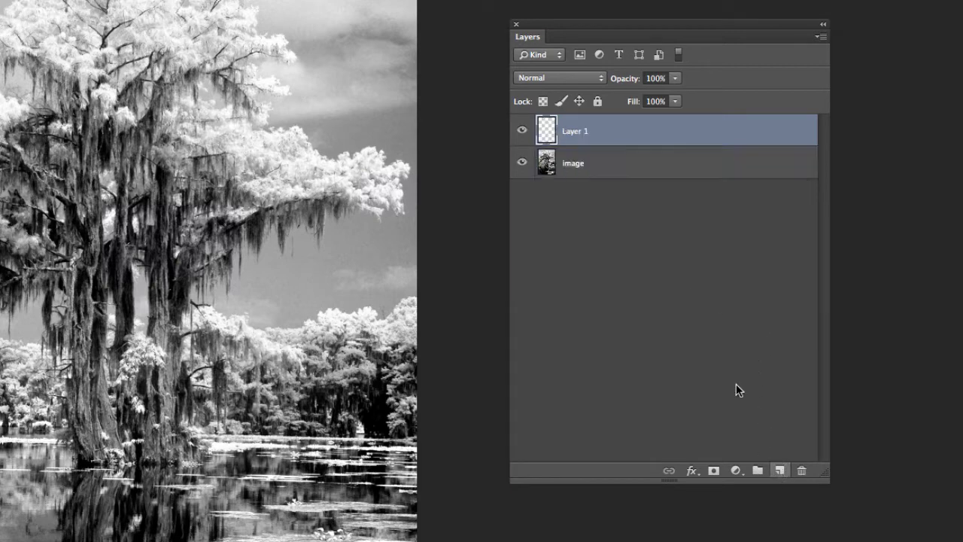
pyautogui.moveTo(622, 135); pyautogui.dragTo(603, 195)
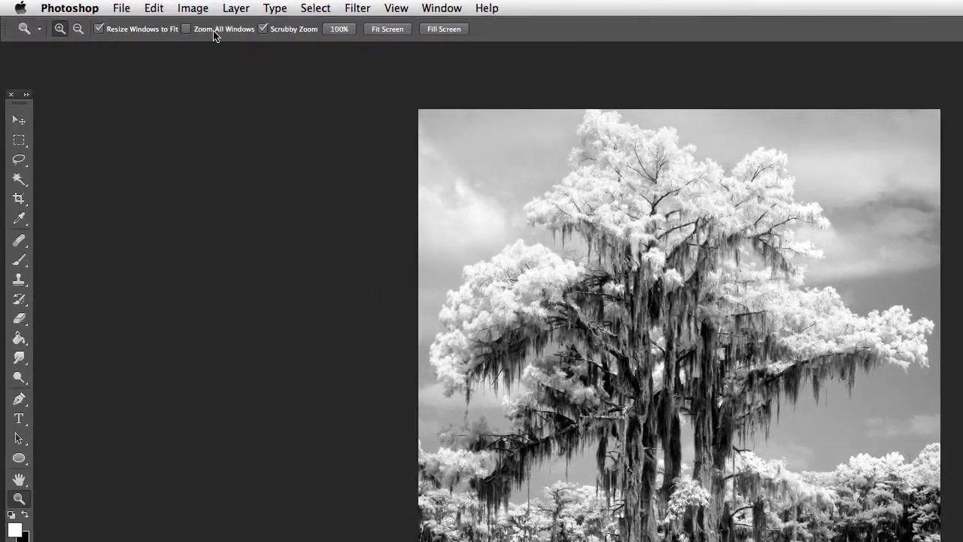
# - Enlarge the canvas by 2 inches in width and height, relative
pyautogui.click(193, 9)
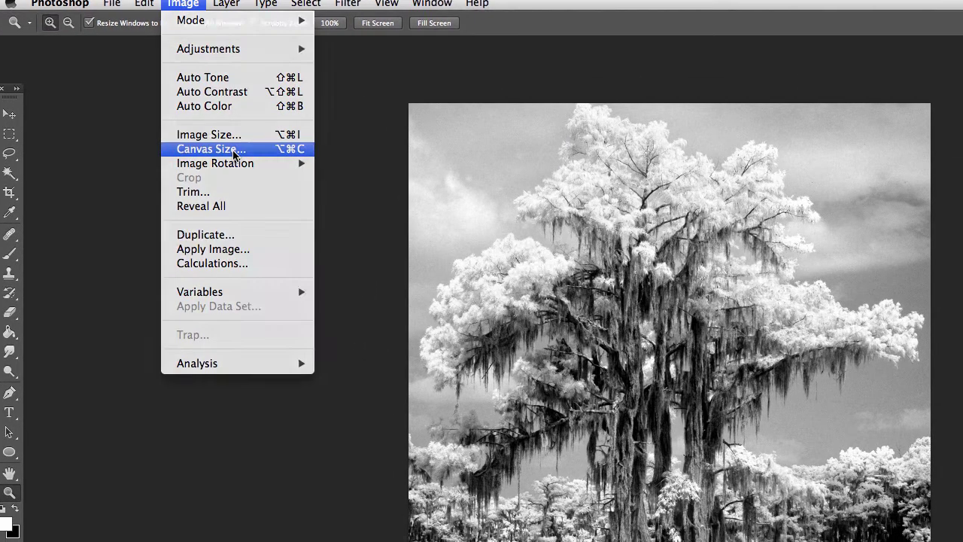
pyautogui.click(234, 149)
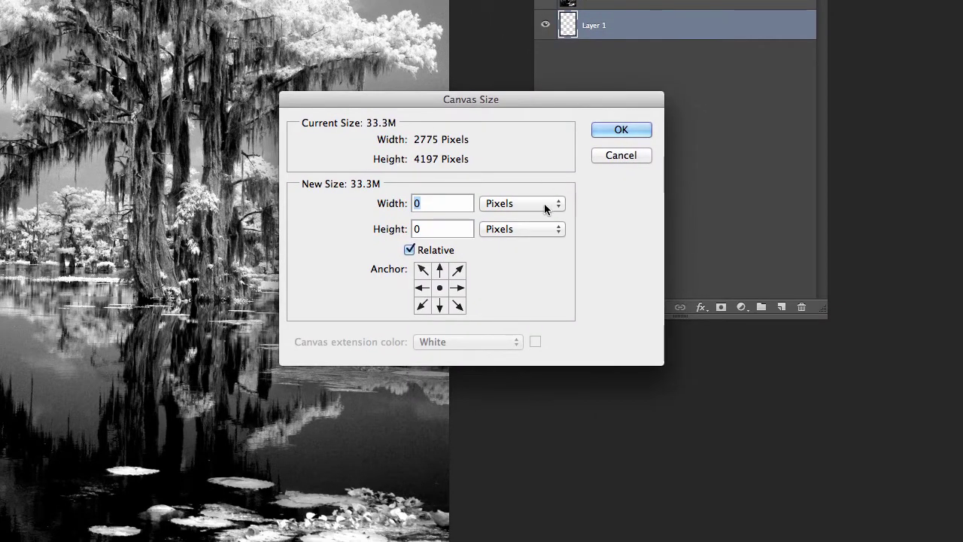
pyautogui.click(544, 204)
pyautogui.click(530, 216)
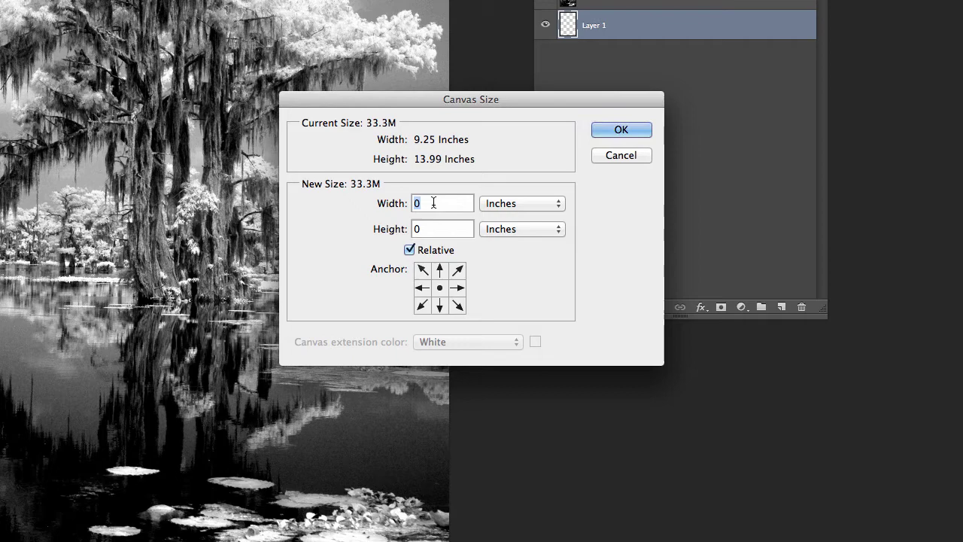
pyautogui.write('2')
pyautogui.press('Tab')
pyautogui.write('2')
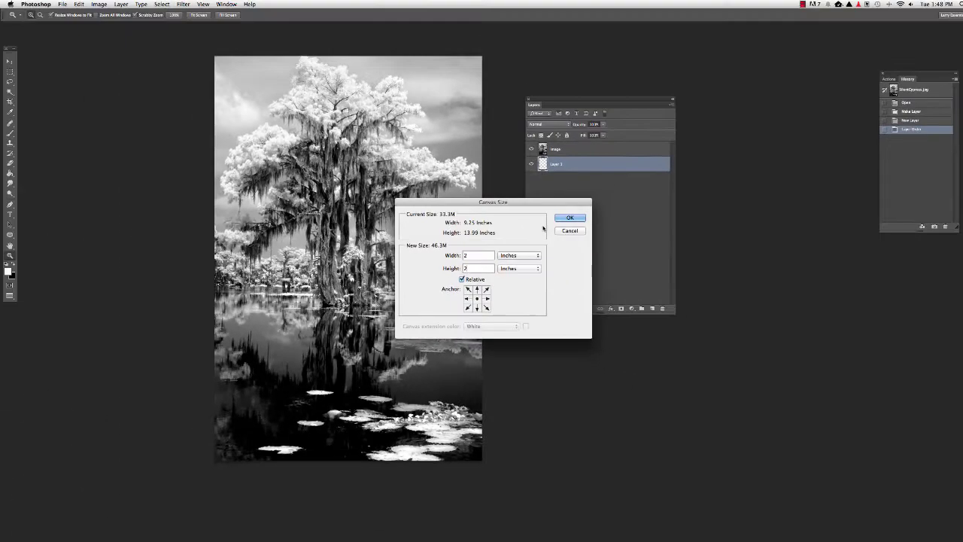
pyautogui.click(569, 218)
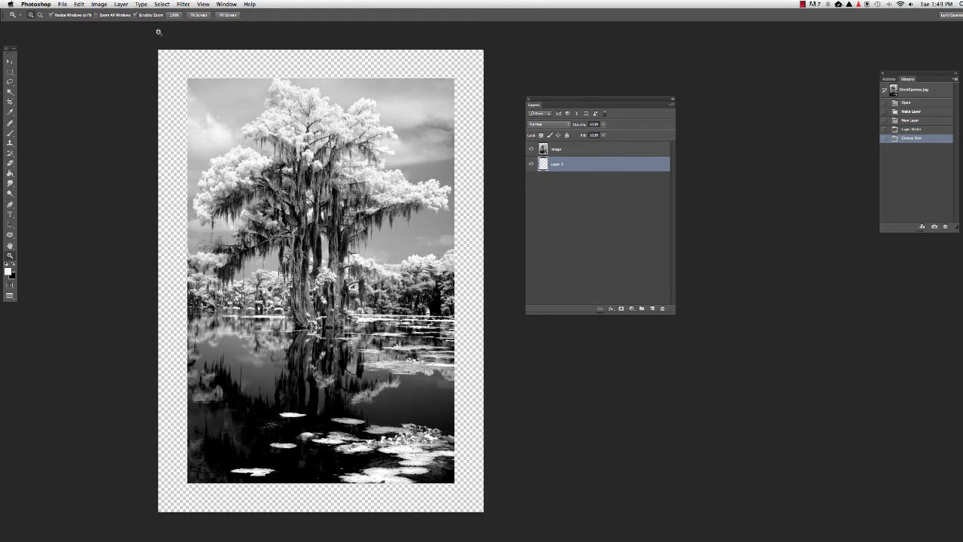
# - Enlarge the canvas again by 1 inch relative in inches
pyautogui.click(101, 5)
pyautogui.click(121, 79)
pyautogui.click(504, 258)
pyautogui.click(508, 264)
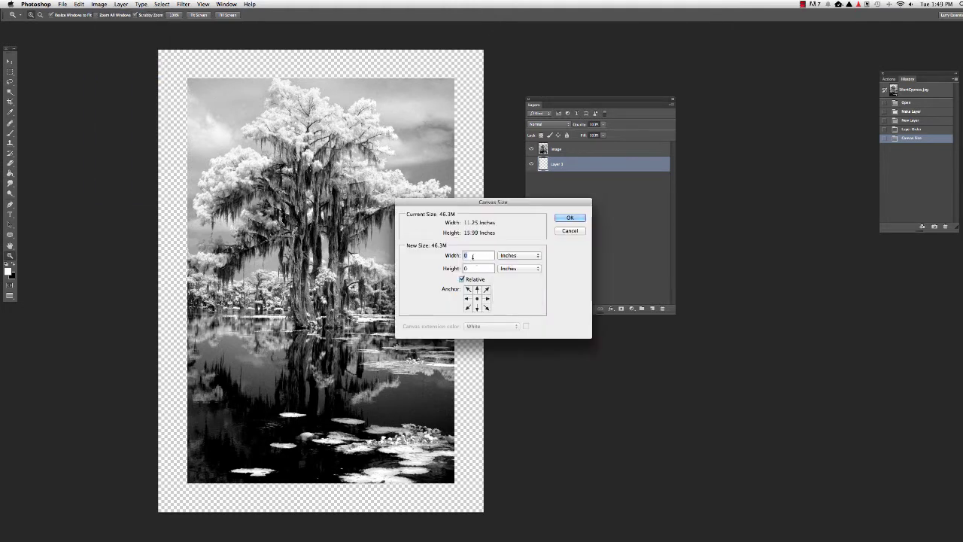
pyautogui.click(569, 218)
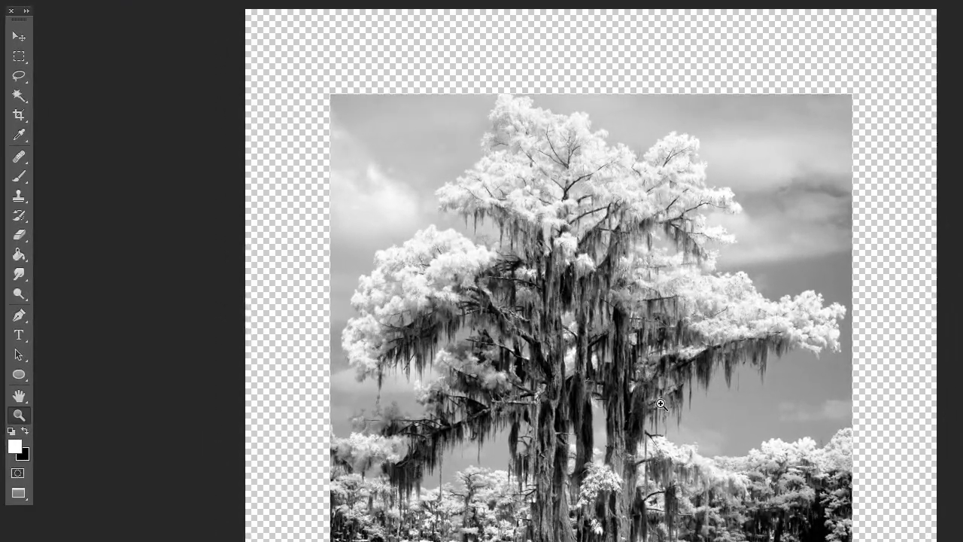
# - Paint-bucket the transparent border on Layer 1 white, then duplicate it as Layer 1 copy
pyautogui.click(18, 256)
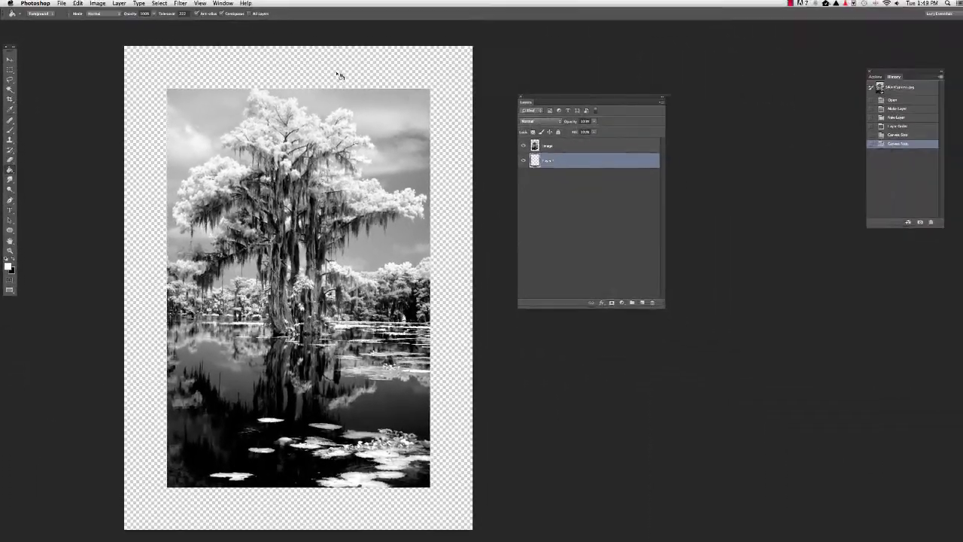
pyautogui.click(672, 67)
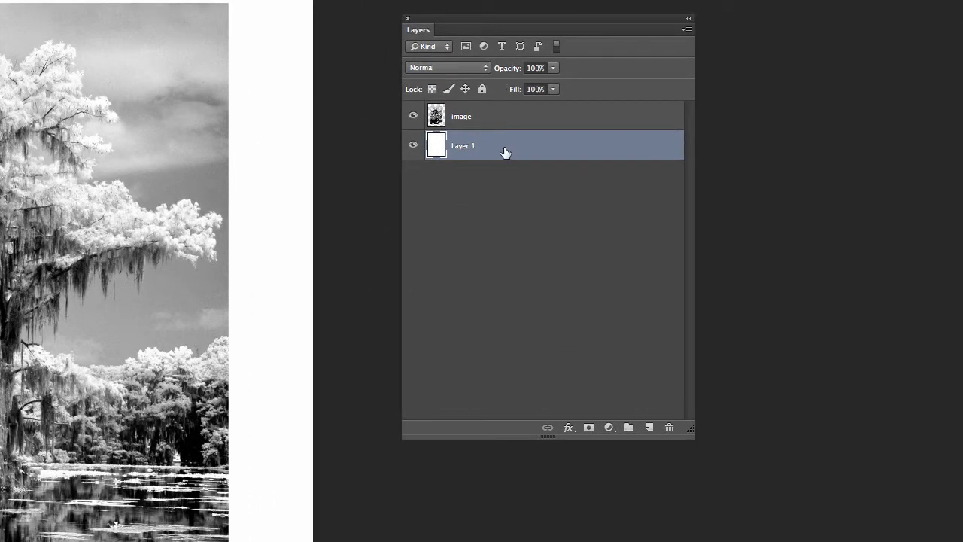
pyautogui.moveTo(503, 147); pyautogui.dragTo(649, 427)
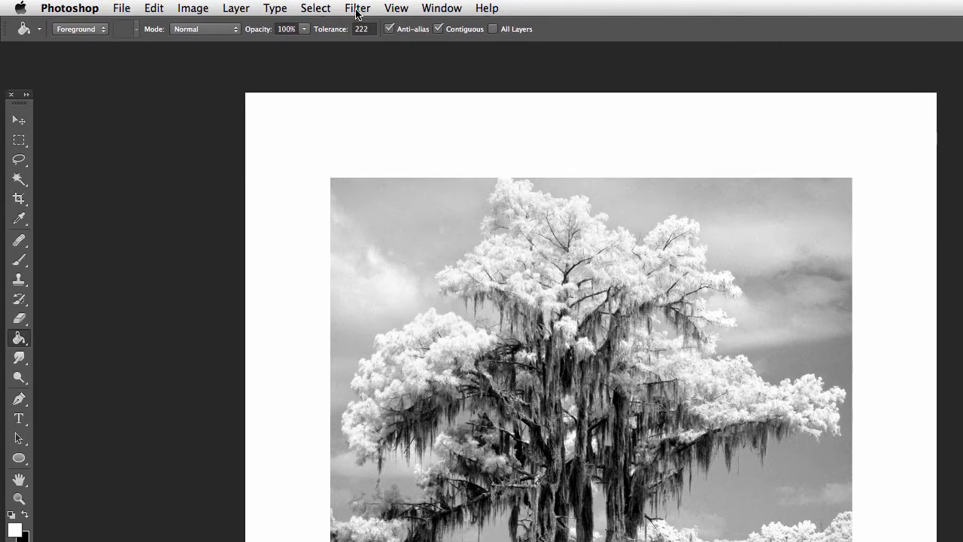
# - Apply Texturizer to Layer 1 copy: Sandstone, 106% scaling, relief 7, light from Top
pyautogui.click(357, 8)
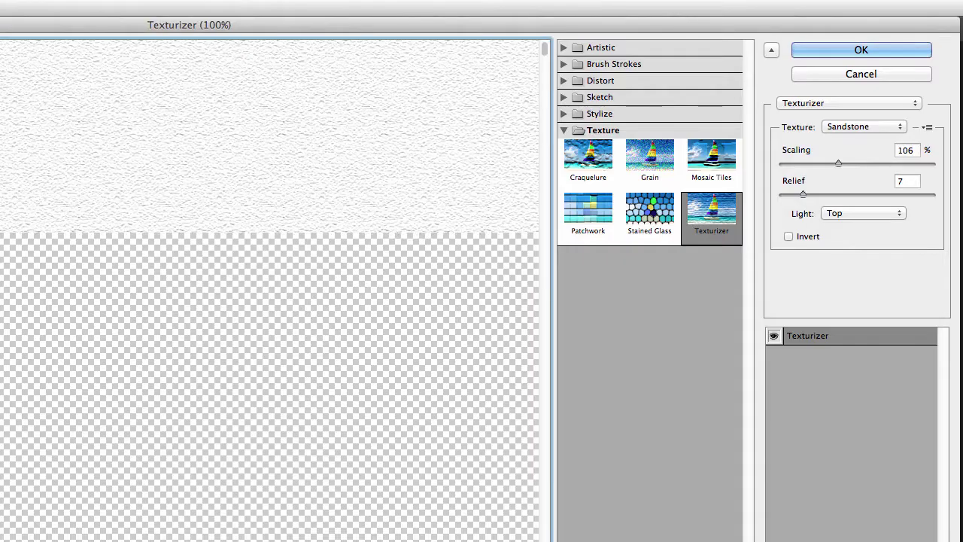
pyautogui.click(710, 233)
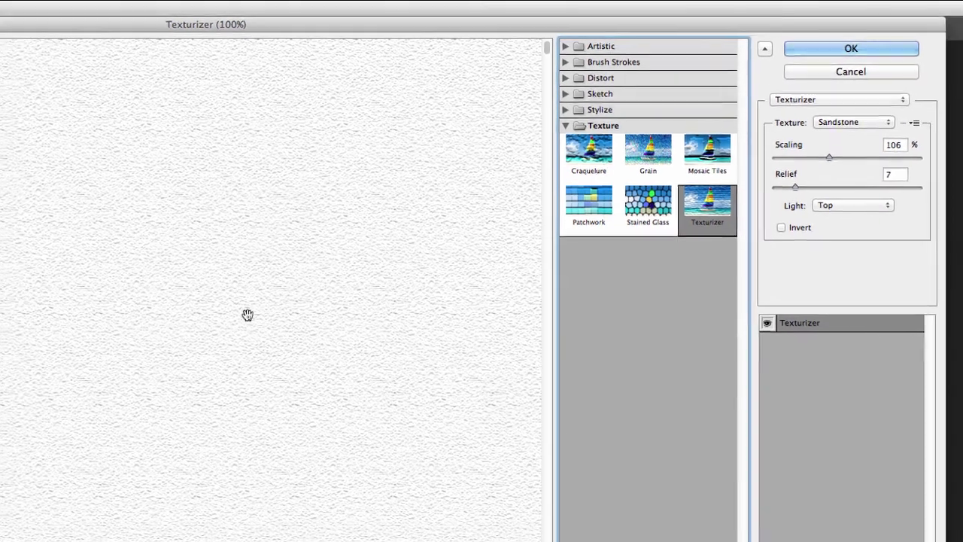
pyautogui.click(759, 39)
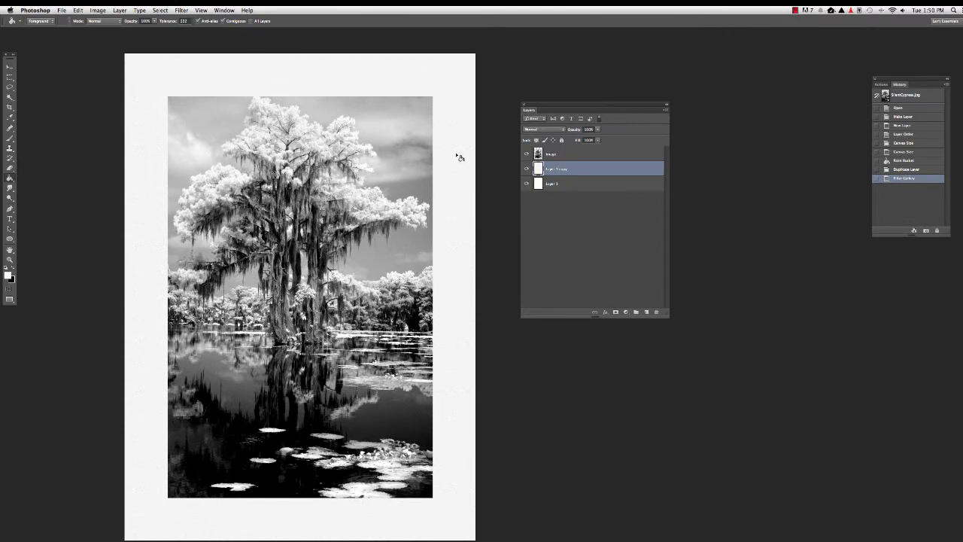
# - Zoom in on the border and lower Layer 1 copy's opacity to 40%
pyautogui.press('z')
pyautogui.click(455, 156)
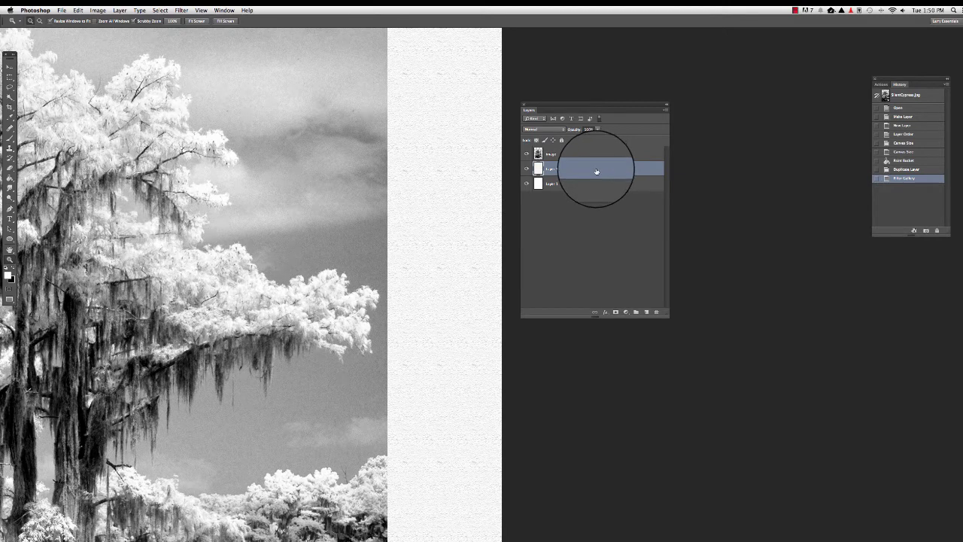
pyautogui.click(598, 128)
pyautogui.moveTo(603, 138); pyautogui.dragTo(593, 156)
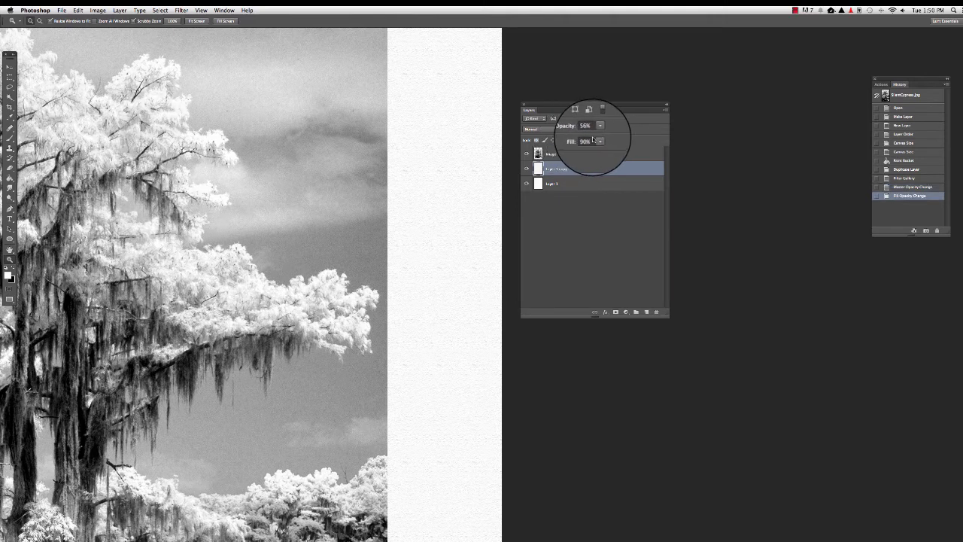
pyautogui.click(599, 125)
pyautogui.moveTo(600, 137); pyautogui.dragTo(592, 140)
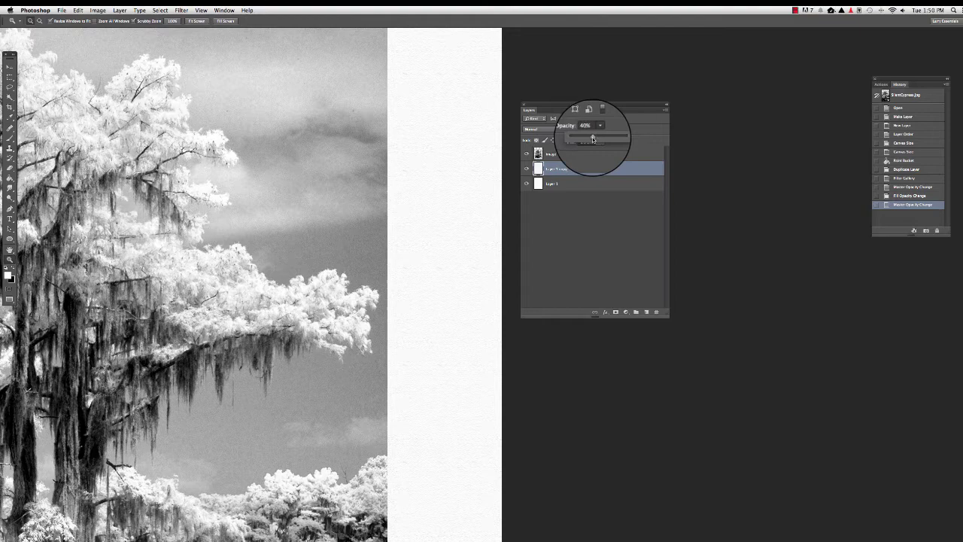
# - Zoom out and pan so the whole framed document is visible
pyautogui.keyDown('alt'); pyautogui.click(433, 223); pyautogui.keyUp('alt')
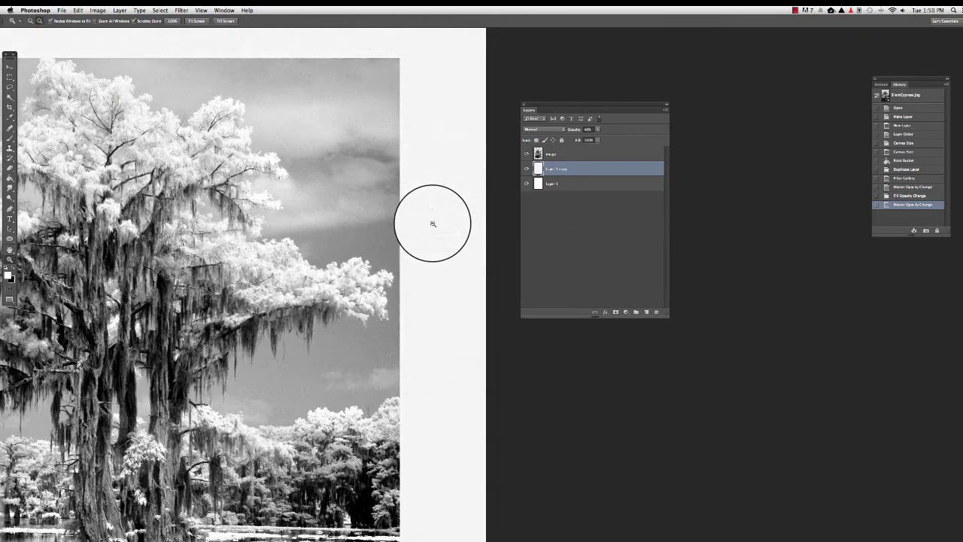
pyautogui.keyDown('alt'); pyautogui.click(426, 226); pyautogui.keyUp('alt')
pyautogui.moveTo(426, 225); pyautogui.dragTo(471, 191)
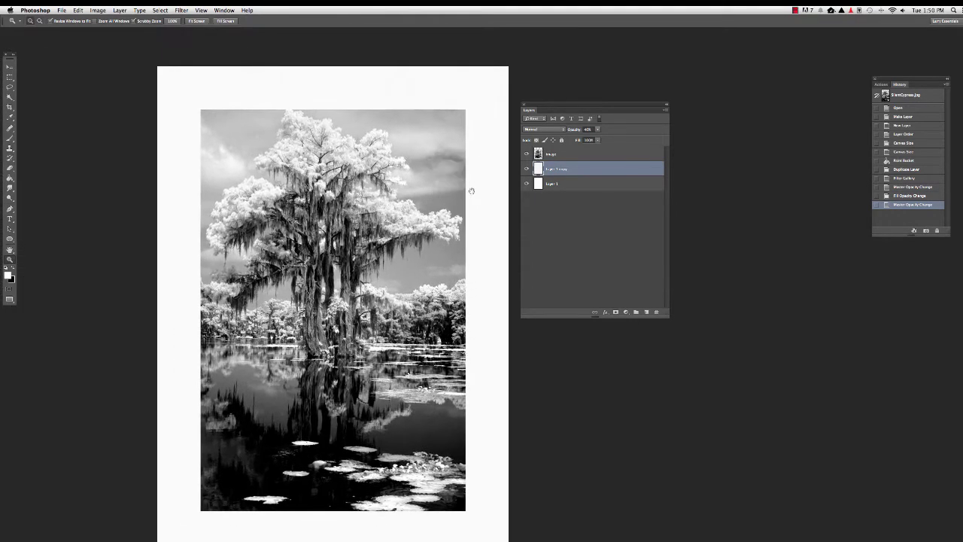
pyautogui.moveTo(619, 109); pyautogui.dragTo(620, 106)
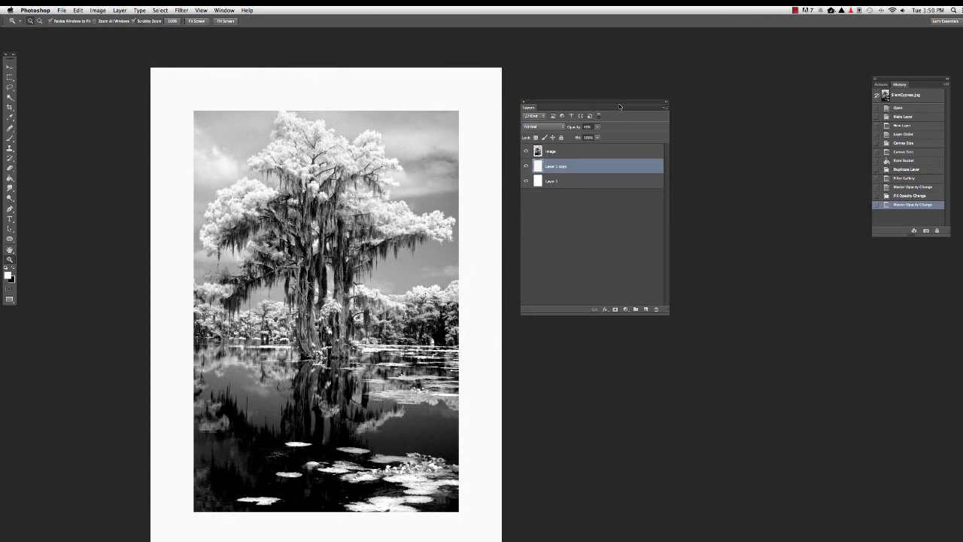
# - Add a Stroke layer effect of 14 px to the image layer
pyautogui.click(570, 152)
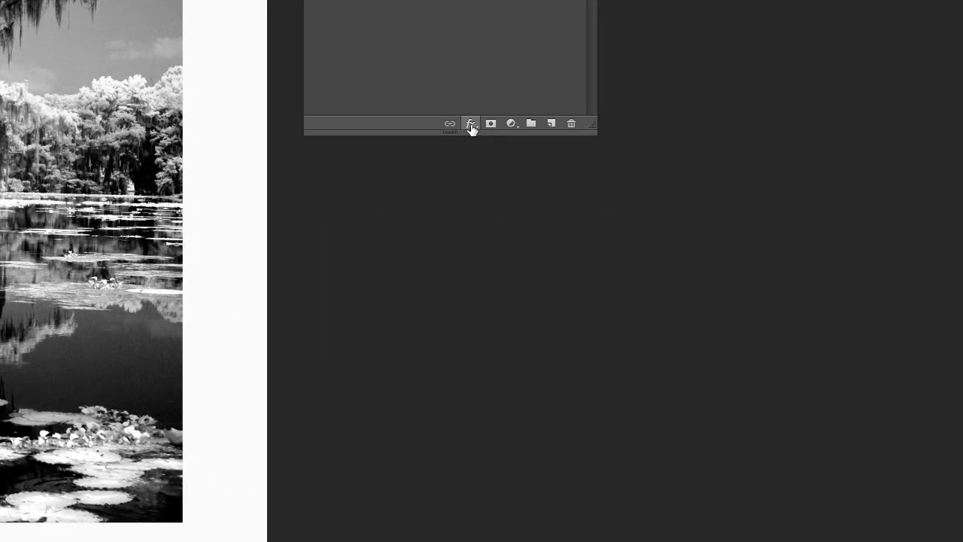
pyautogui.click(471, 125)
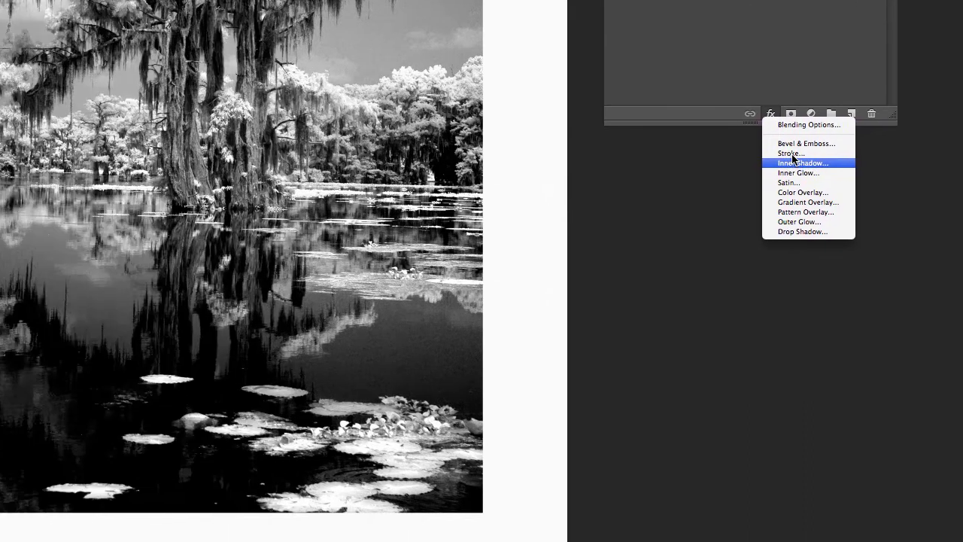
pyautogui.click(791, 154)
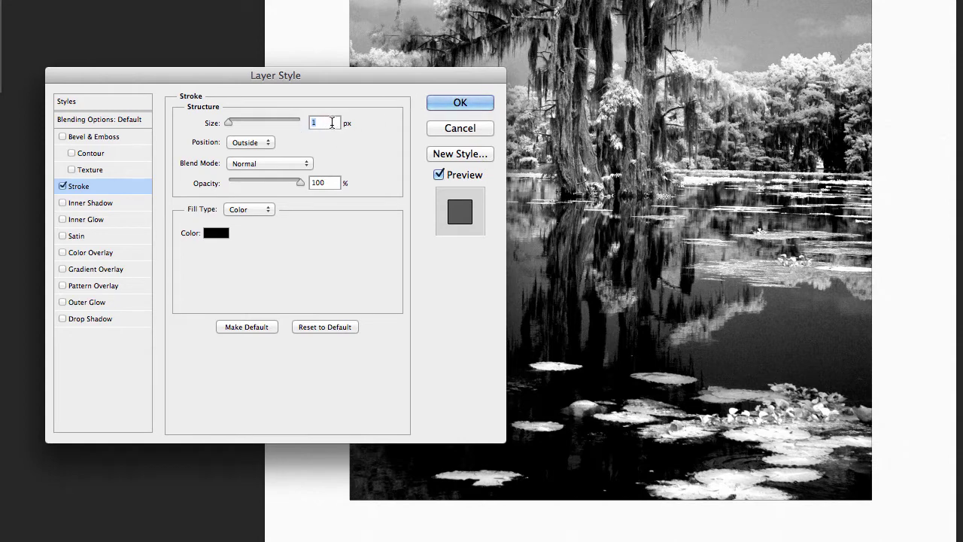
pyautogui.write('12')
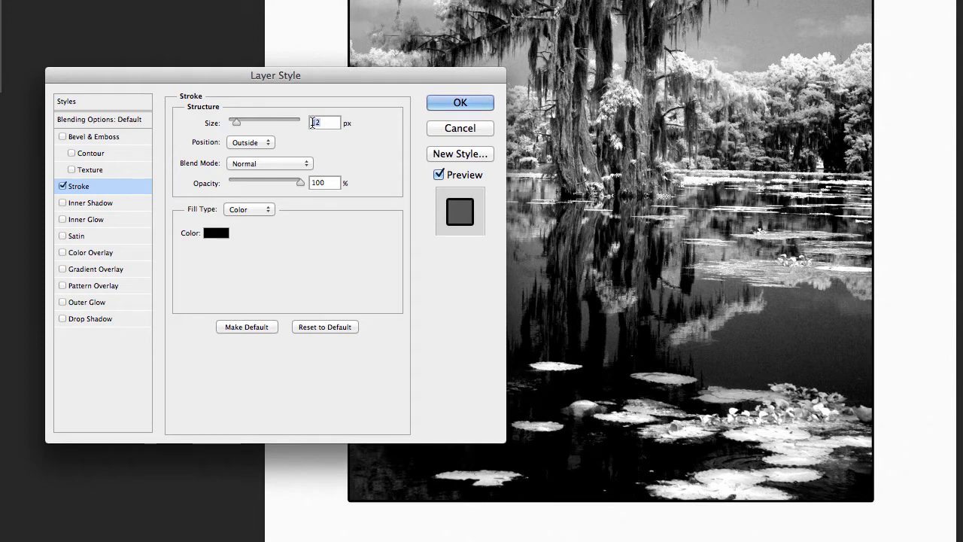
pyautogui.scroll(20, 323, 117)
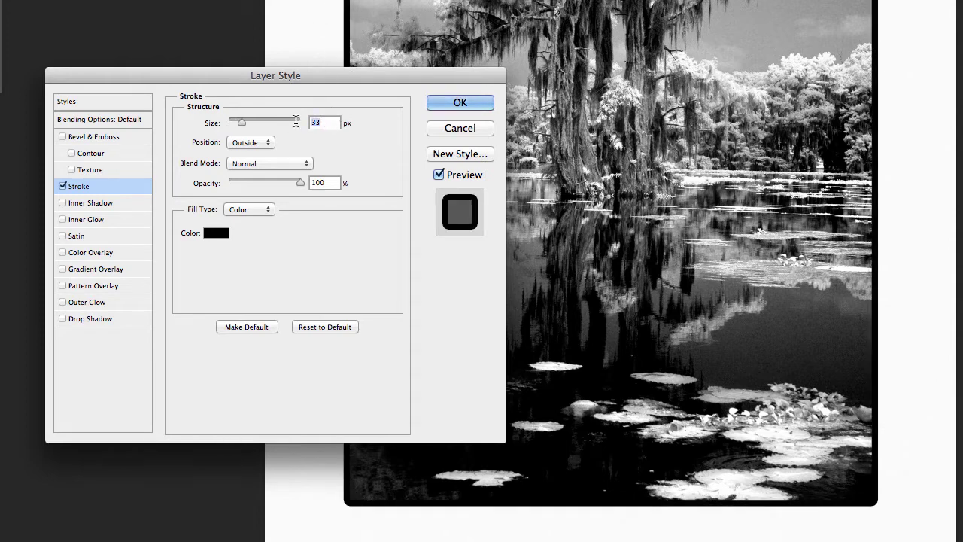
pyautogui.write('8')
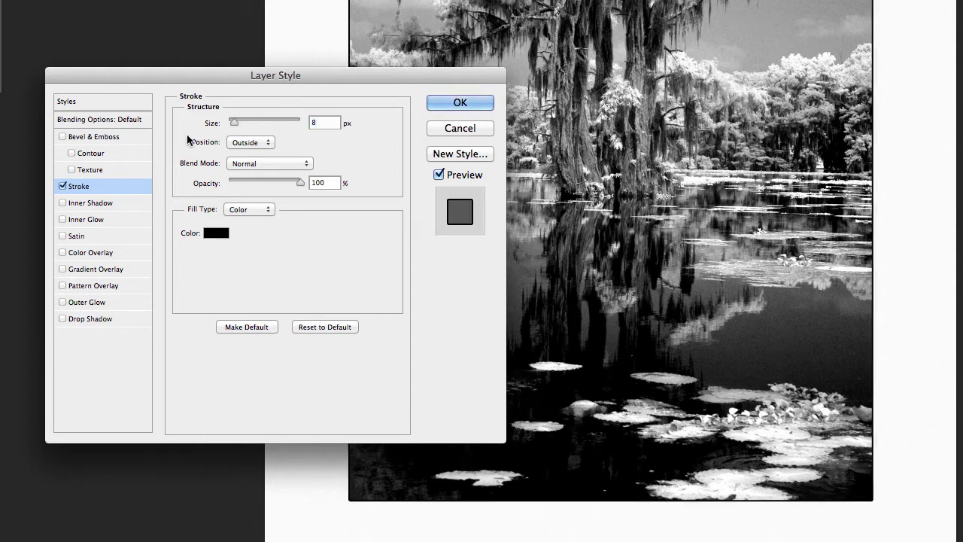
pyautogui.press('BackSpace')
pyautogui.write('14')
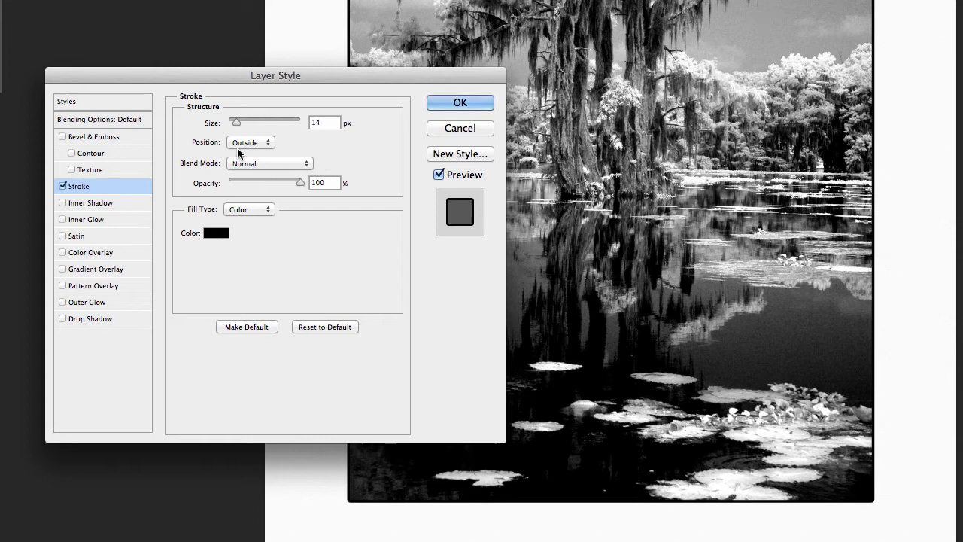
# - Set the stroke position to Inside and its colour to black, then apply it
pyautogui.click(267, 143)
pyautogui.click(268, 152)
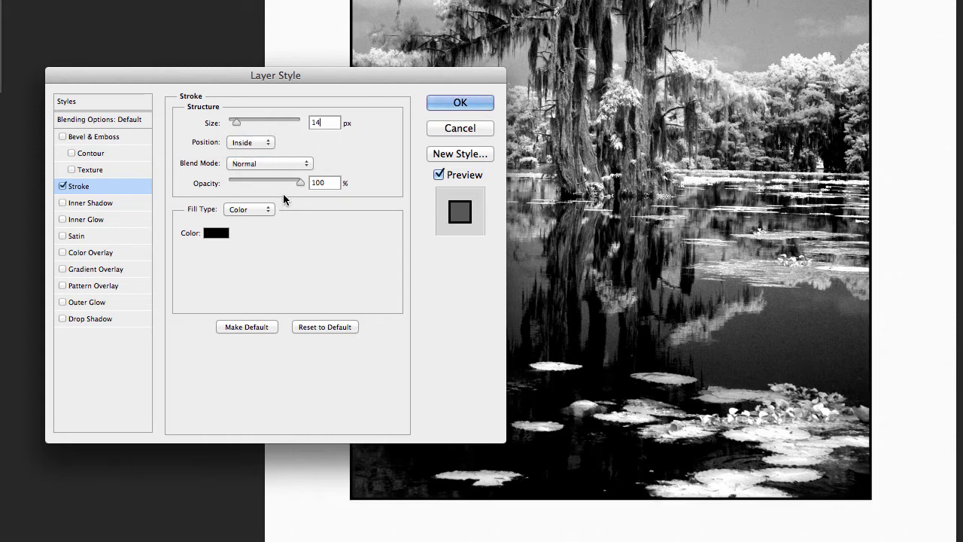
pyautogui.click(218, 234)
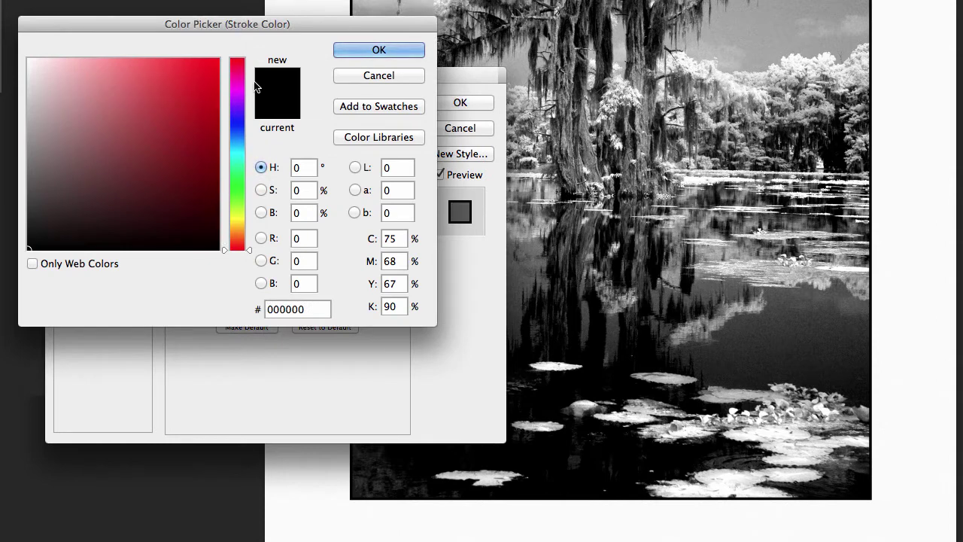
pyautogui.moveTo(33, 106)
pyautogui.mouseDown()
pyautogui.moveTo(23, 197)
pyautogui.moveTo(25, 172)
pyautogui.moveTo(183, 101)
pyautogui.moveTo(207, 145)
pyautogui.moveTo(201, 168)
pyautogui.moveTo(136, 148)
pyautogui.moveTo(123, 127)
pyautogui.moveTo(103, 131)
pyautogui.moveTo(15, 260)
pyautogui.moveTo(30, 246)
pyautogui.mouseUp()
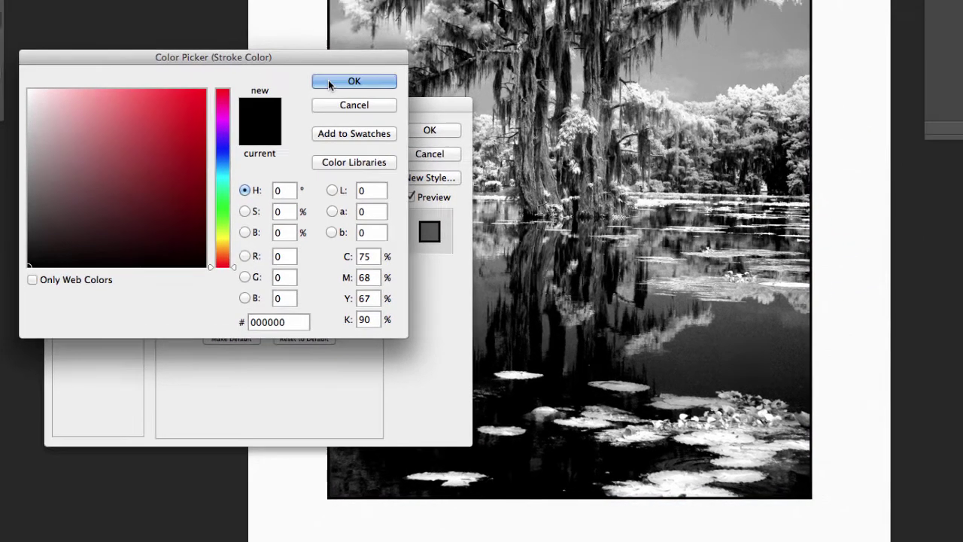
pyautogui.click(379, 49)
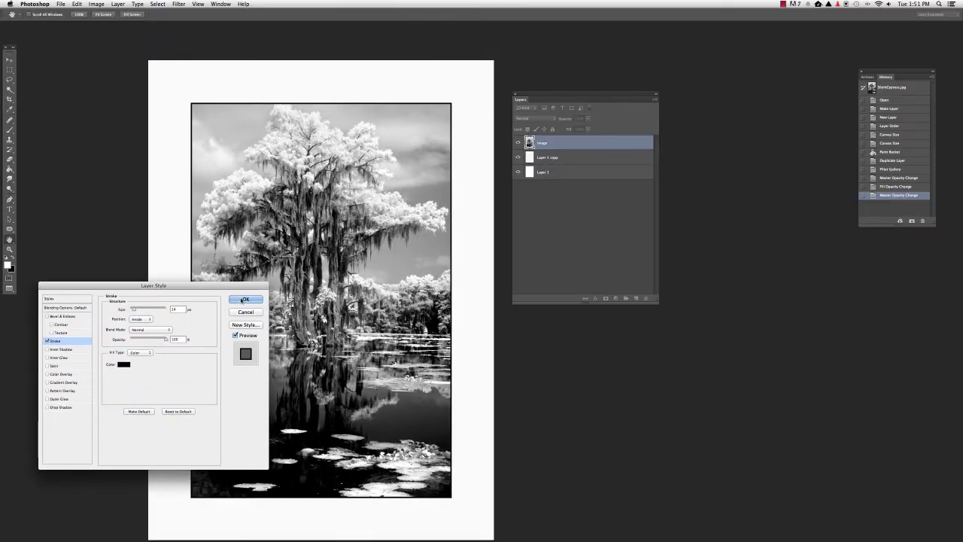
pyautogui.click(242, 300)
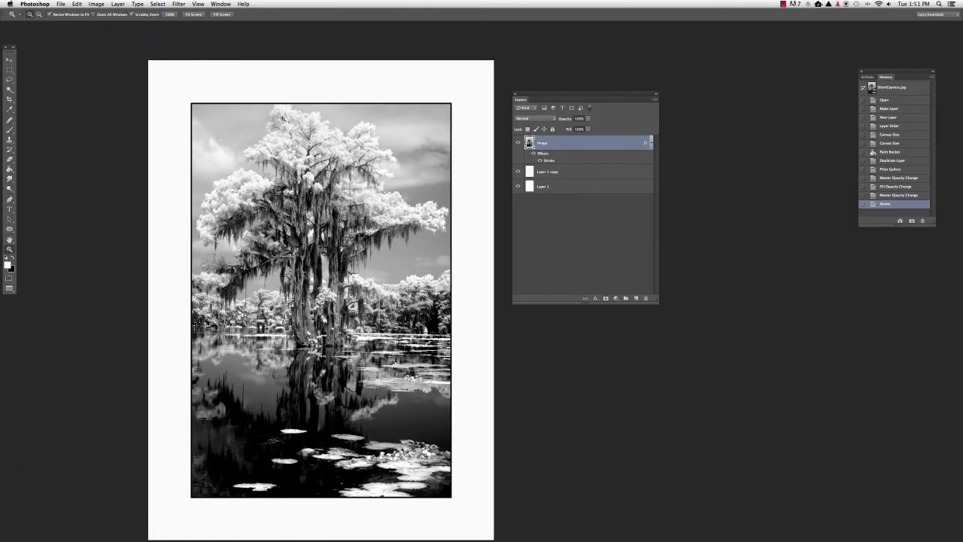
pyautogui.scroll(-1, 463, 271)
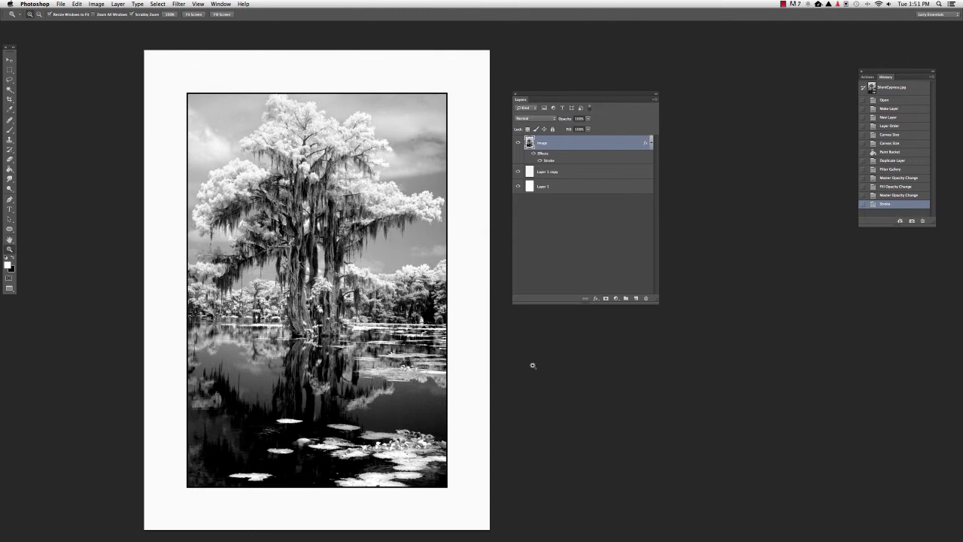
pyautogui.click(518, 172)
pyautogui.click(518, 185)
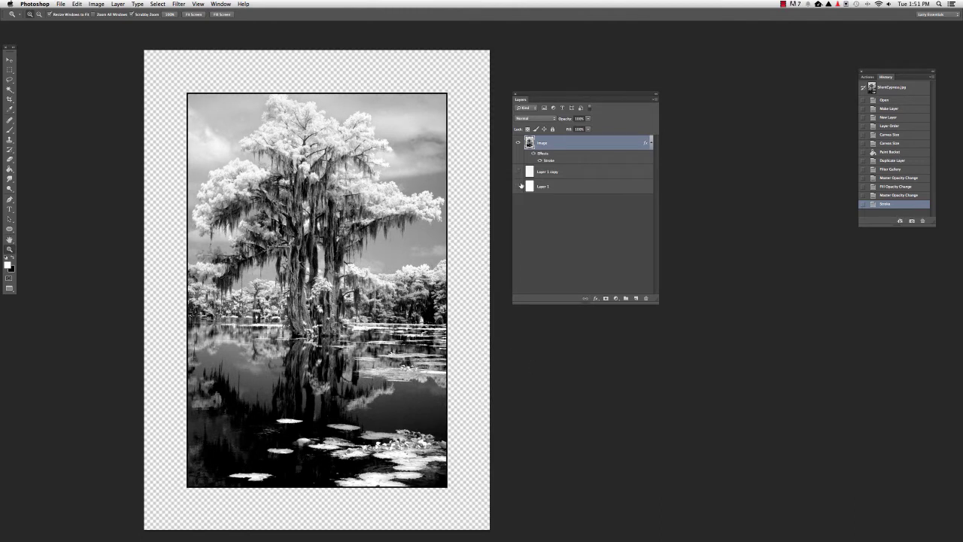
pyautogui.click(518, 186)
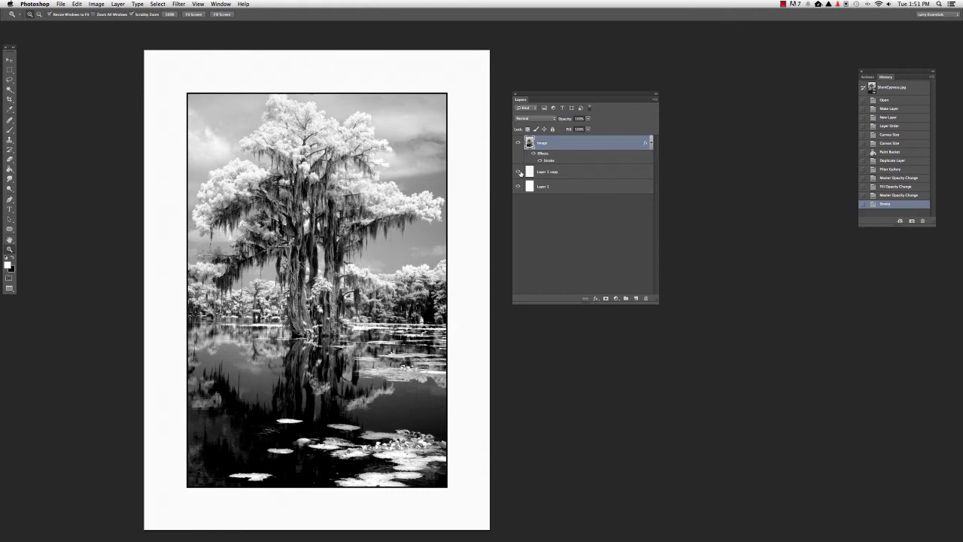